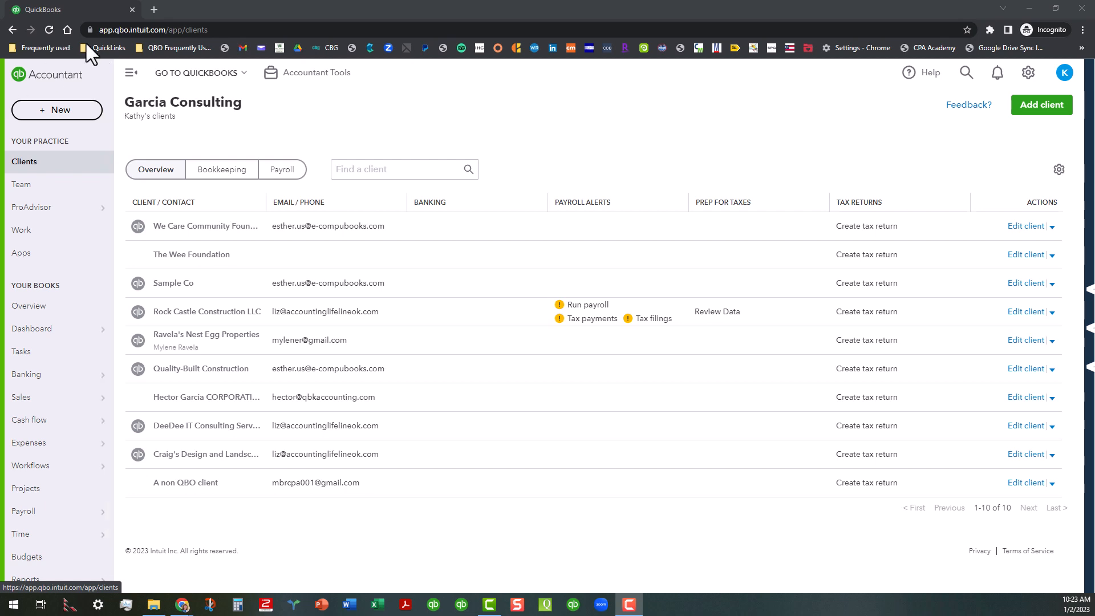
- Open the firm's Team page and scroll through the list of team members
left_click(61, 195)
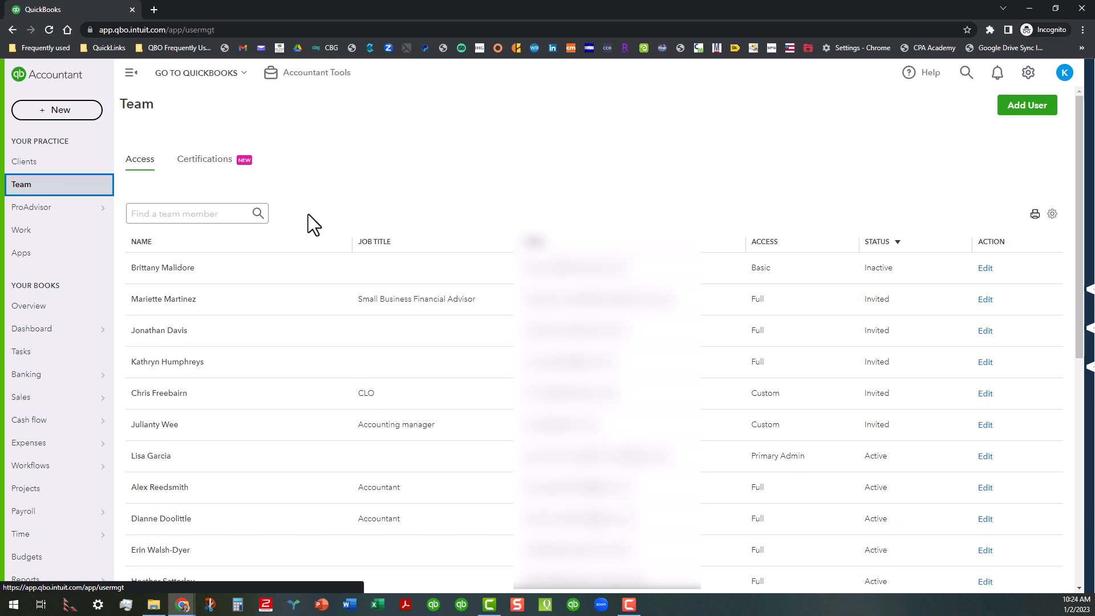
scroll(302, 231, "down", 6)
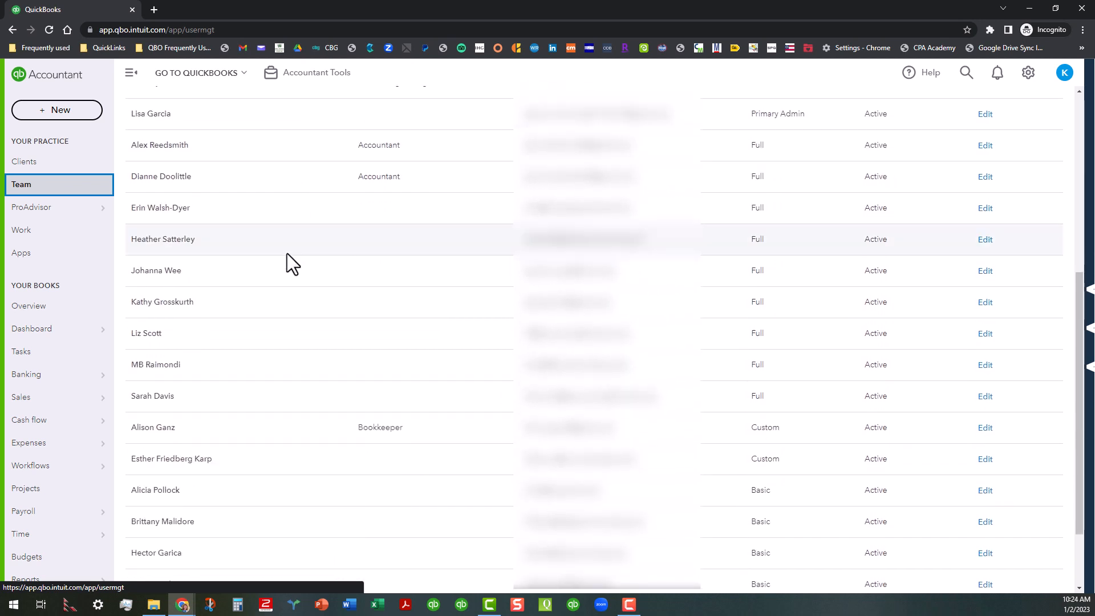
scroll(286, 254, "down", 2)
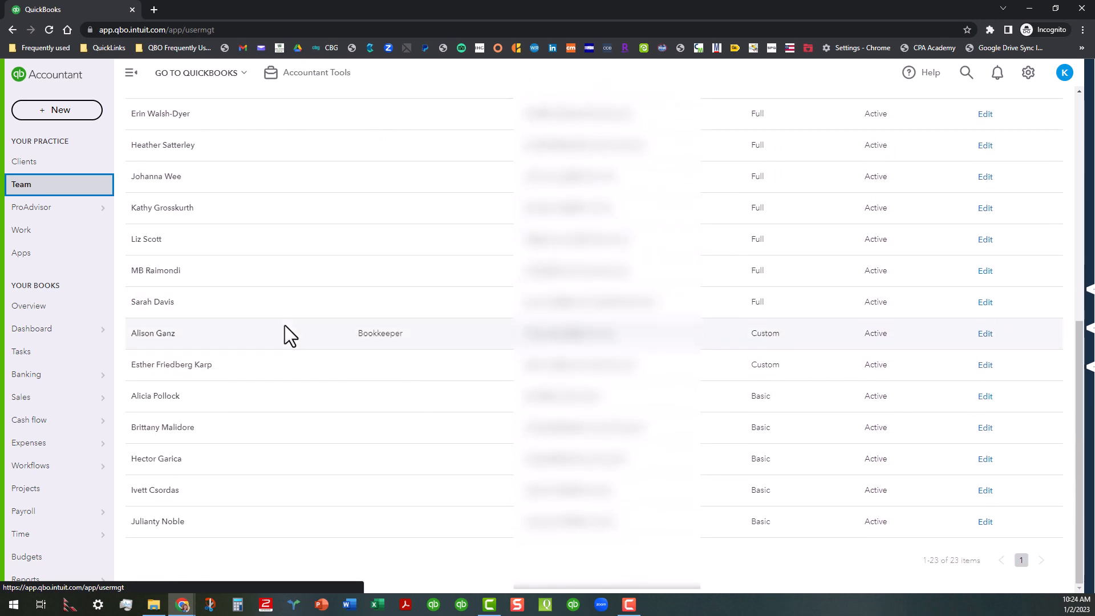
scroll(285, 325, "up", 8)
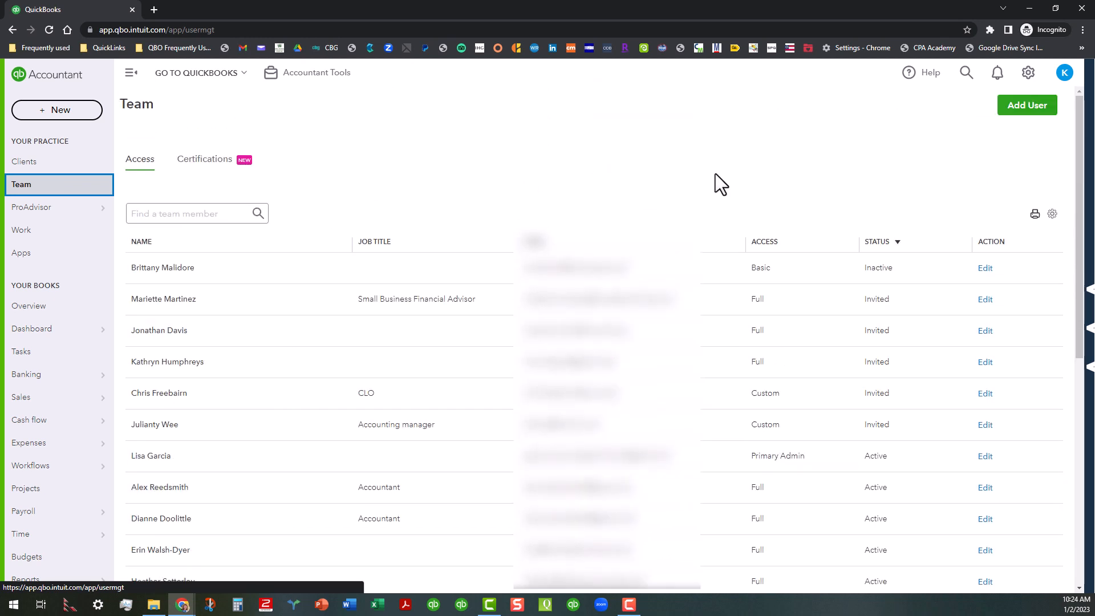
- Check the team table's column and row settings, then sort the list by name
left_click(1052, 214)
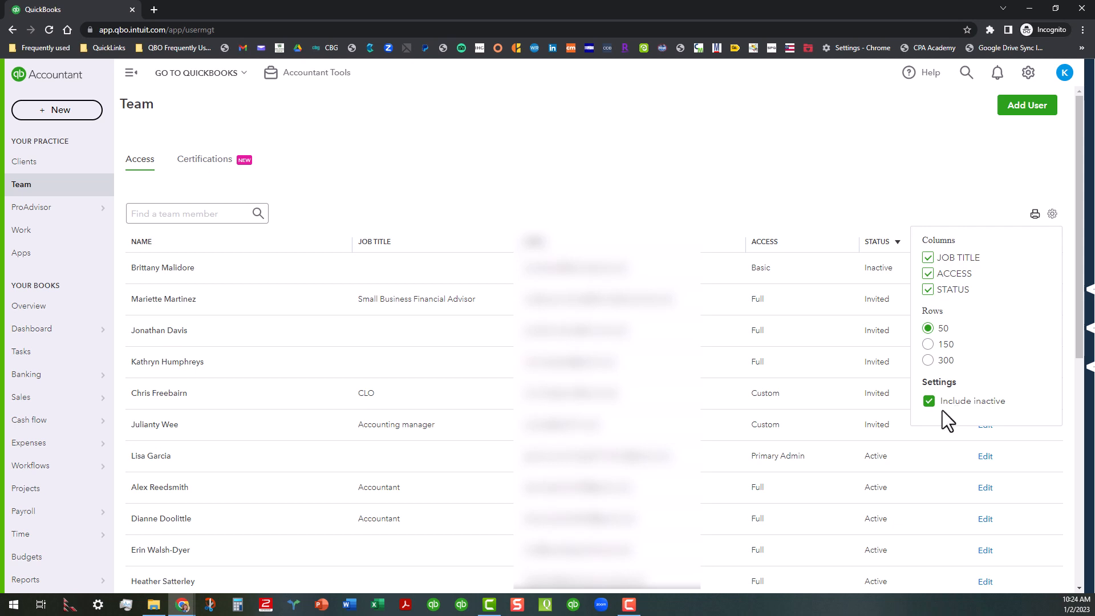
left_click(966, 178)
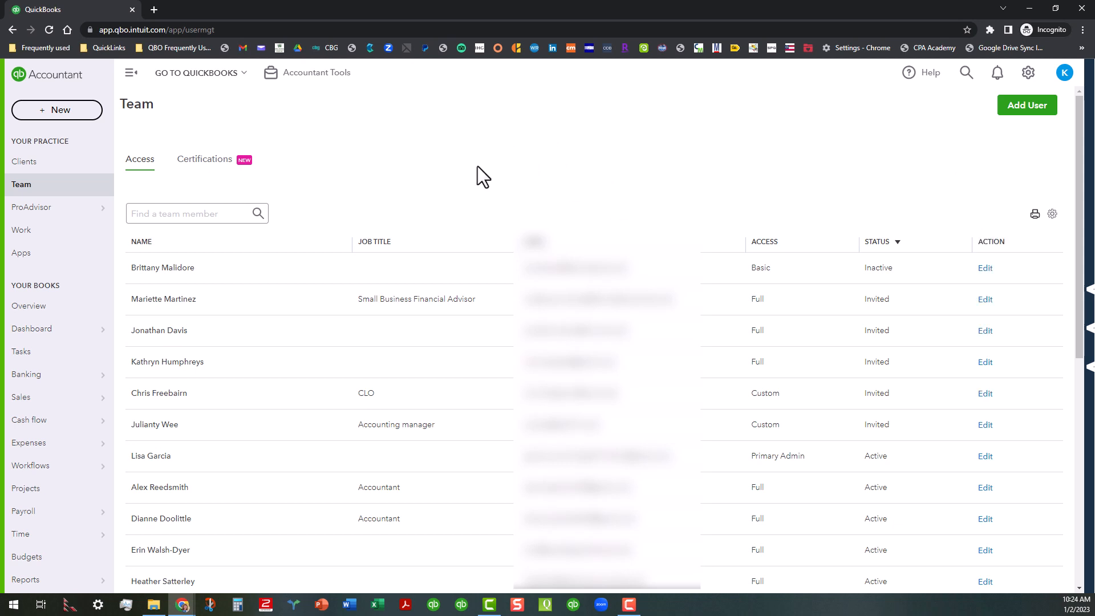
left_click(208, 245)
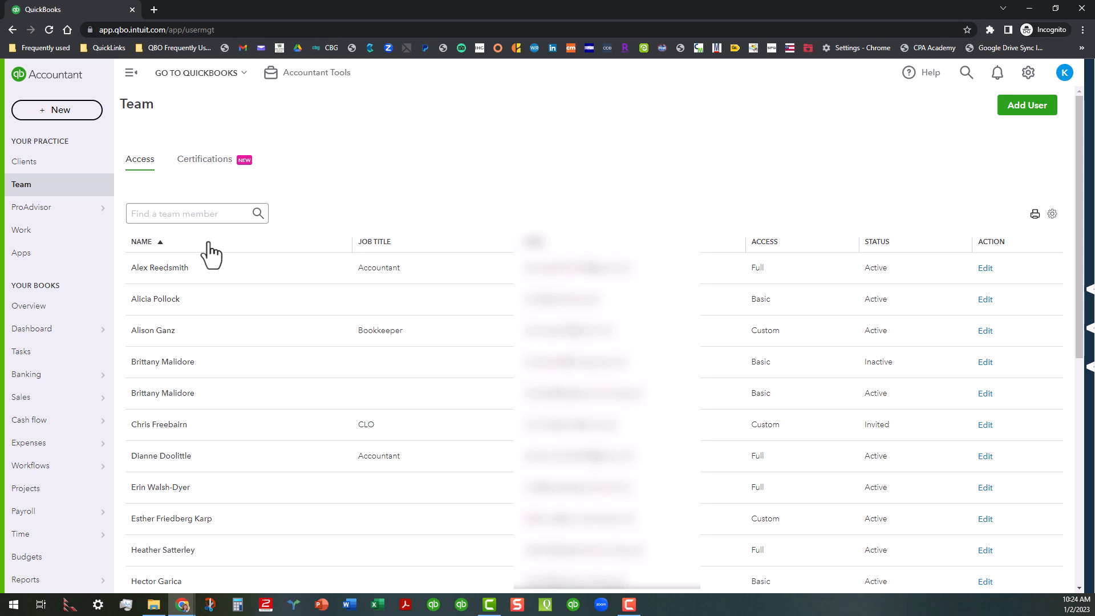
- Sort the team list by job title, email and access level, reviewing each ordering
left_click(442, 244)
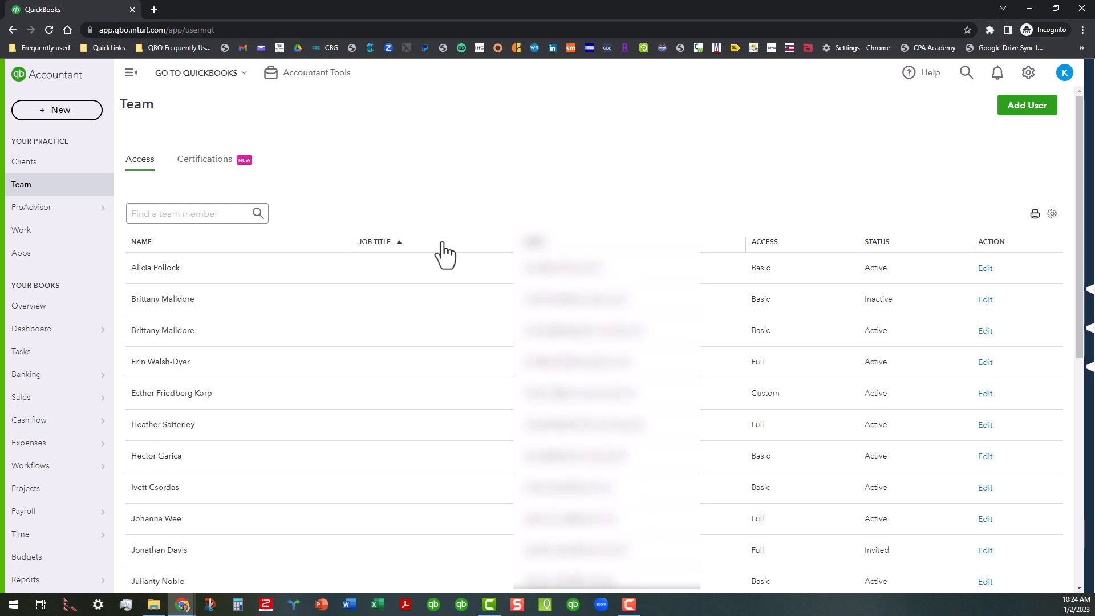
left_click(443, 244)
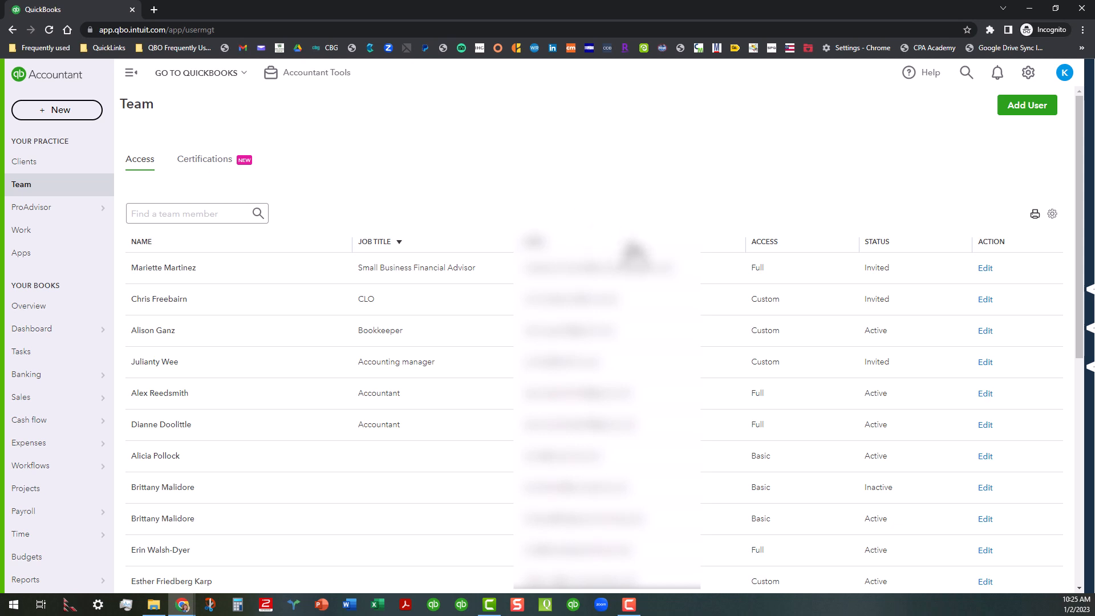
left_click(630, 244)
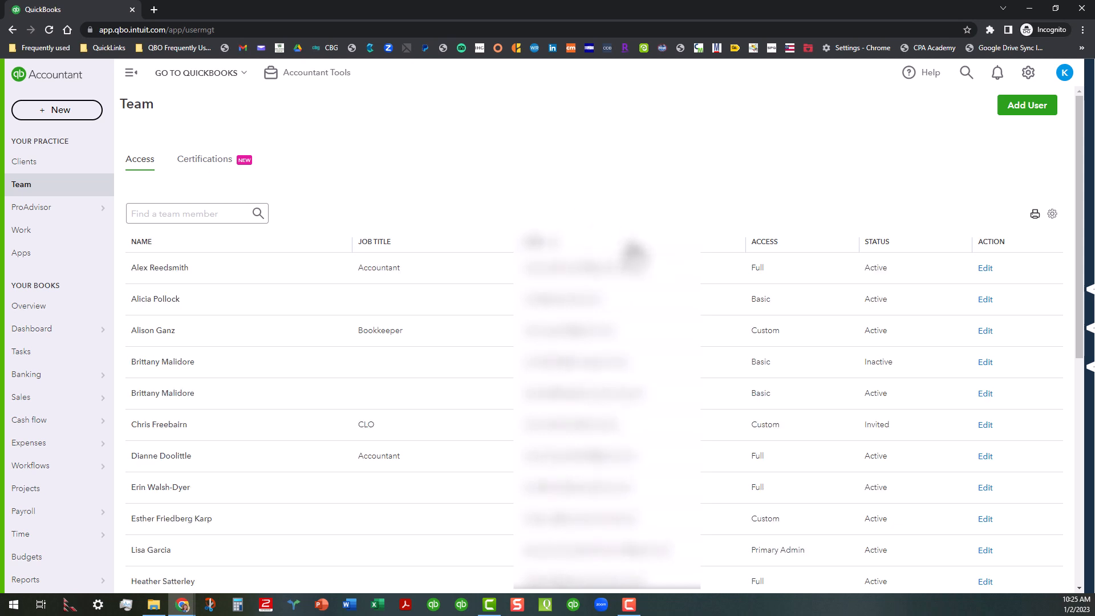
left_click(816, 256)
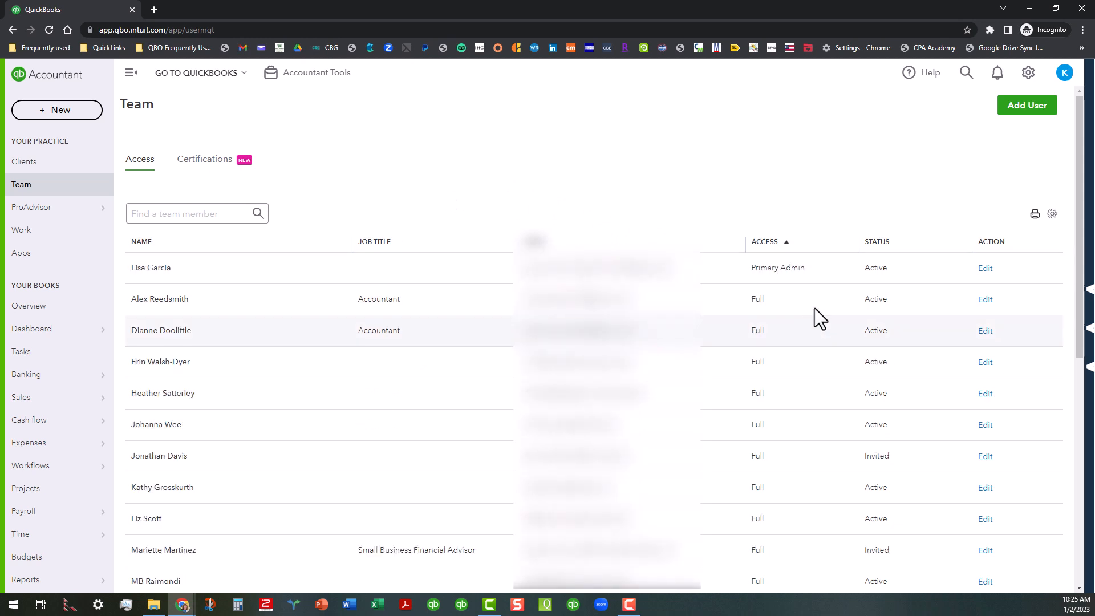
left_click(819, 249)
scroll(817, 329, "down", 8)
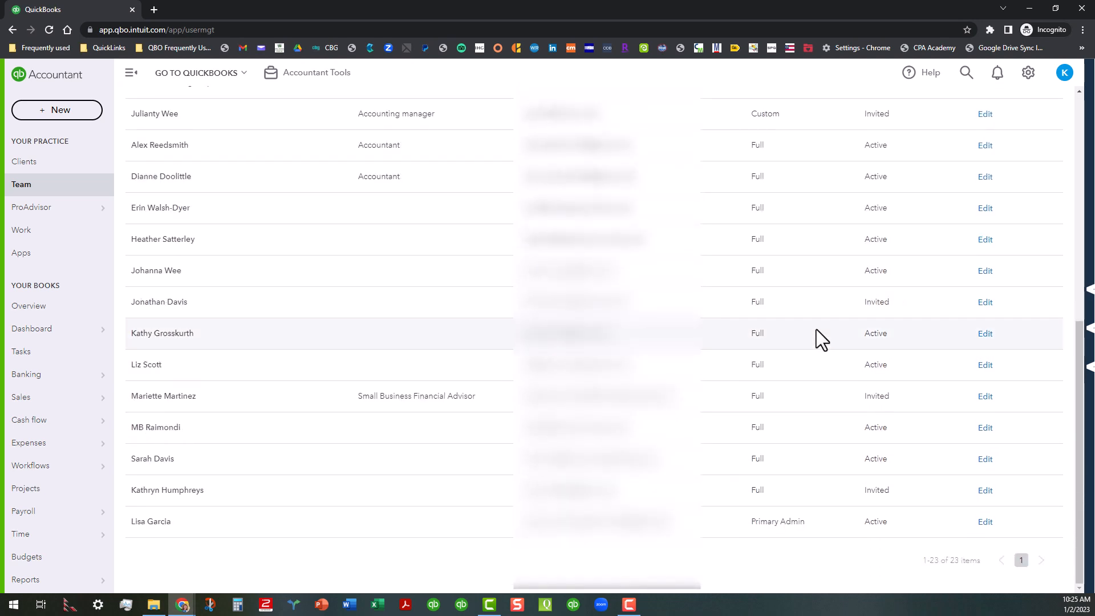
scroll(816, 327, "up", 8)
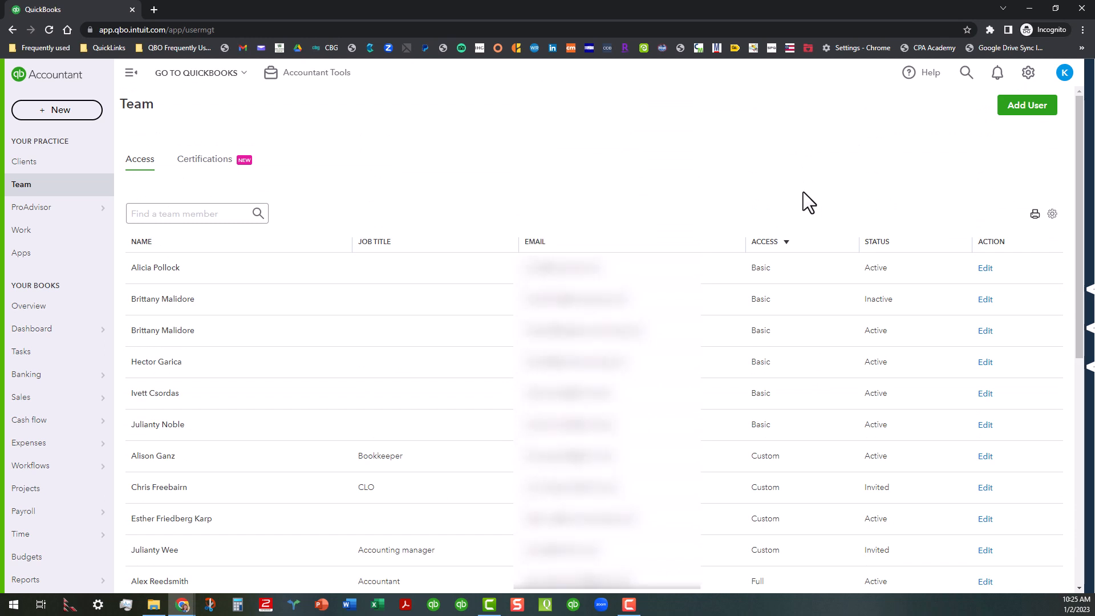
- Sort the team list by status in both directions and review it
left_click(920, 246)
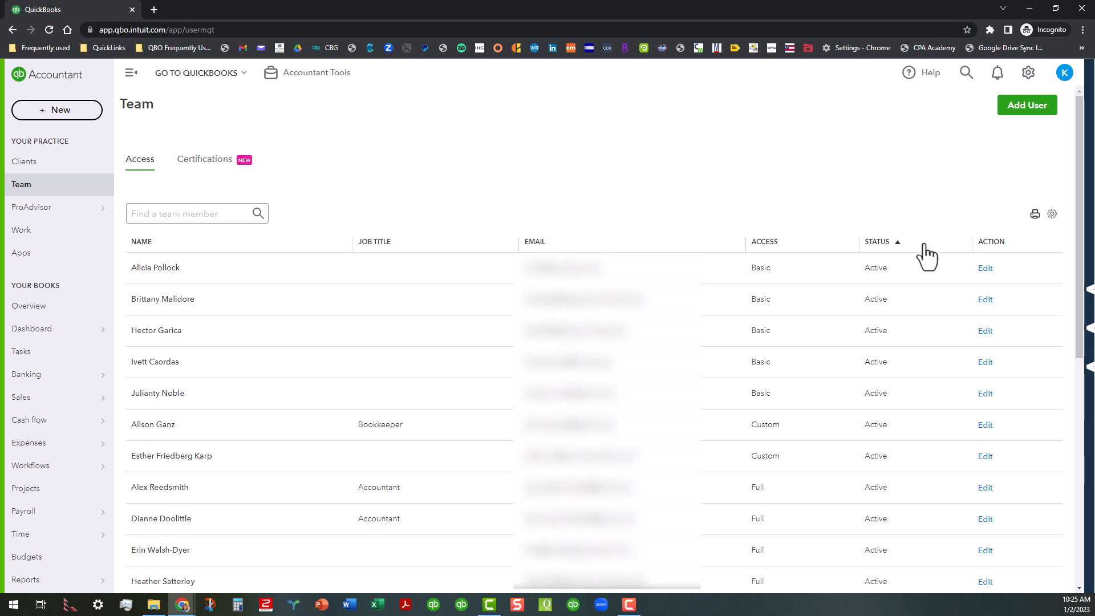
scroll(934, 298, "down", 5)
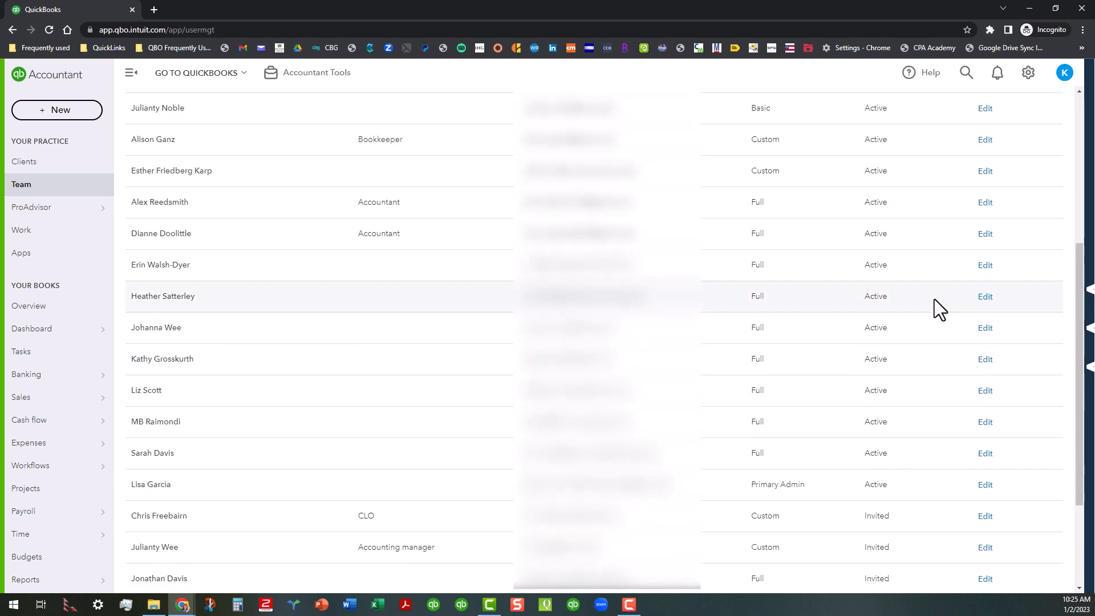
scroll(934, 297, "up", 4)
scroll(944, 261, "up", 2)
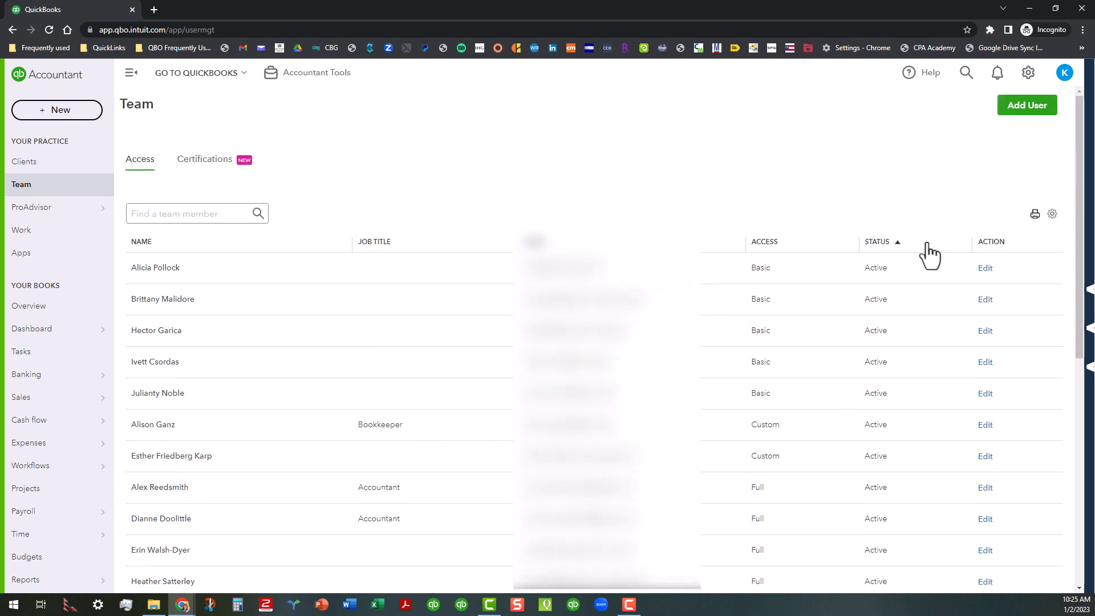
left_click(927, 245)
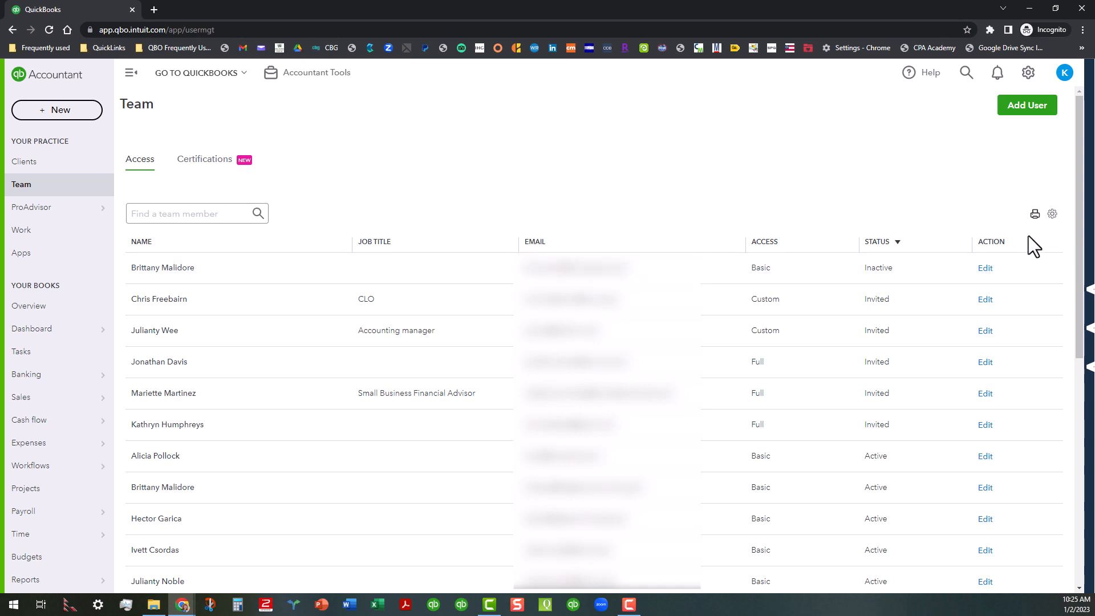
- Open the inactive team member's user profile and close it without changes
left_click(985, 268)
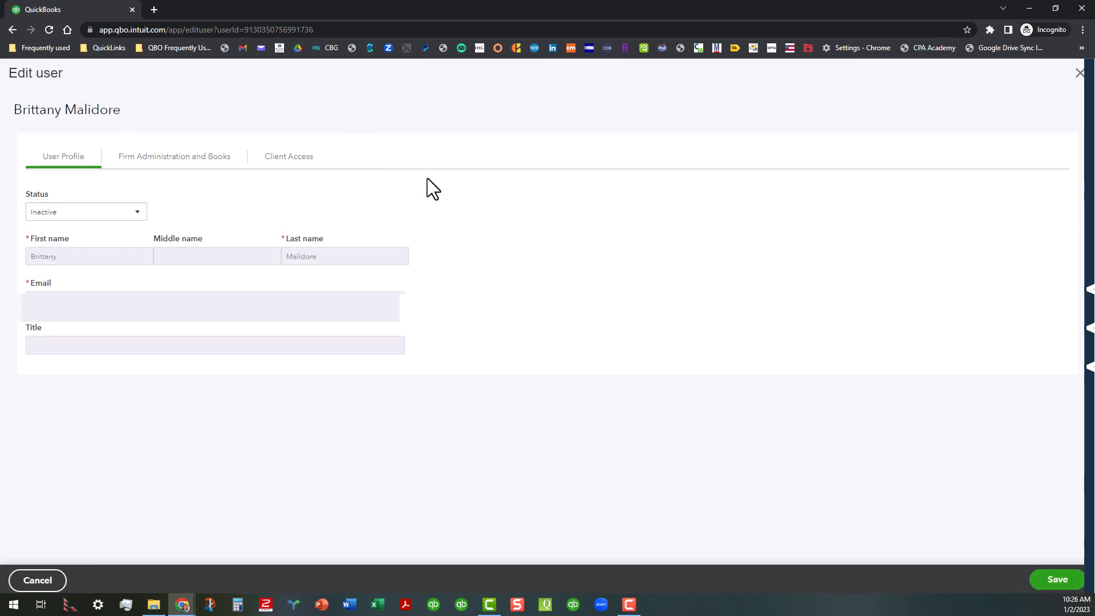
left_click(1079, 74)
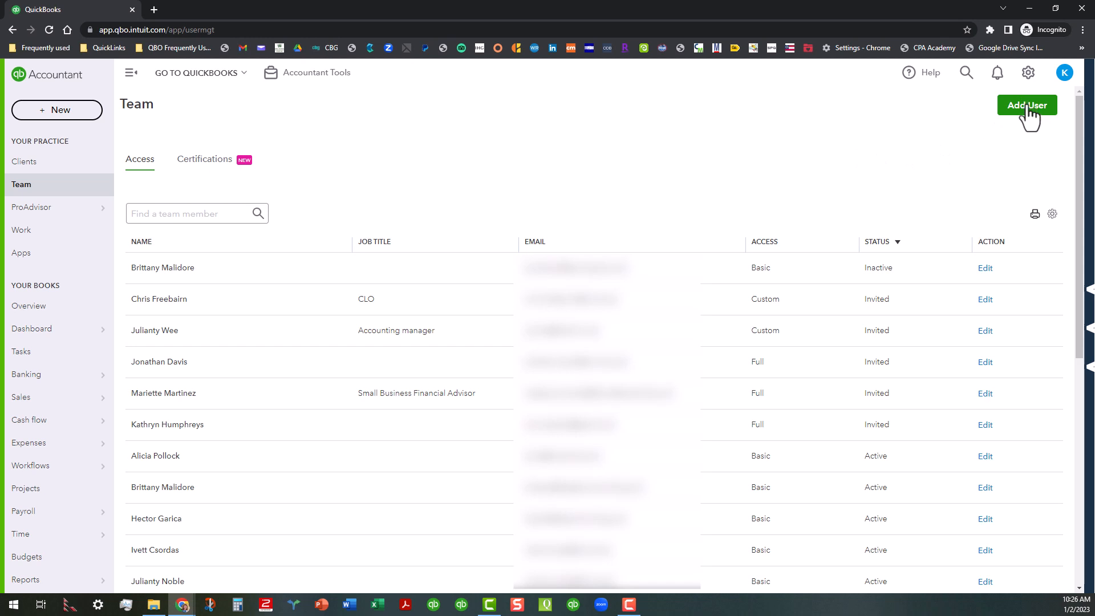
- Print the team list as a PDF and return to the QuickBooks tab
left_click(1034, 215)
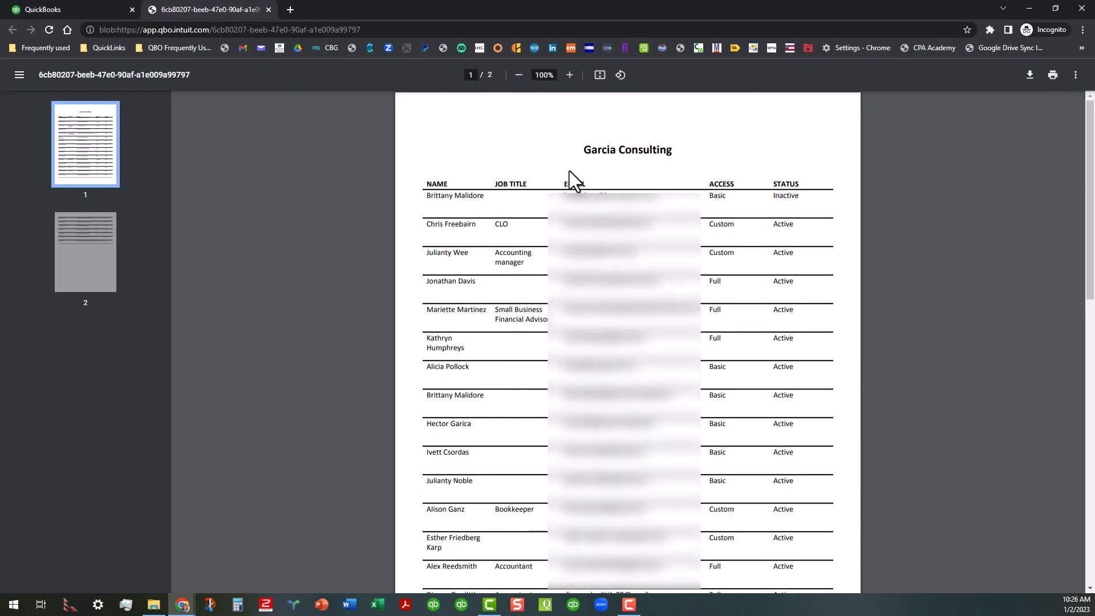
left_click(269, 10)
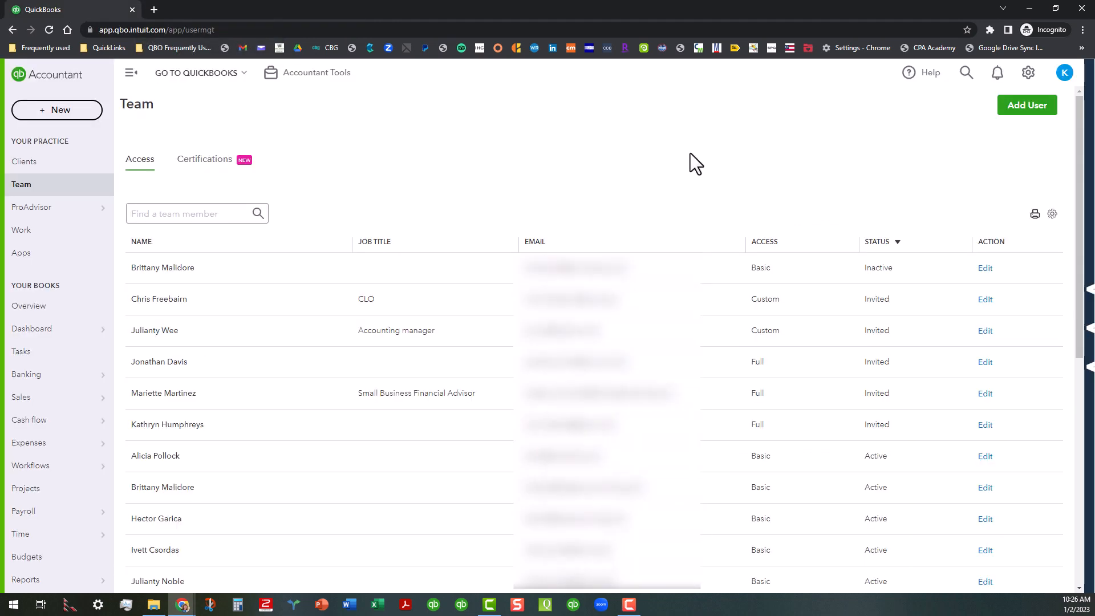
- Open the Add user form and close it without entering anything
left_click(1034, 107)
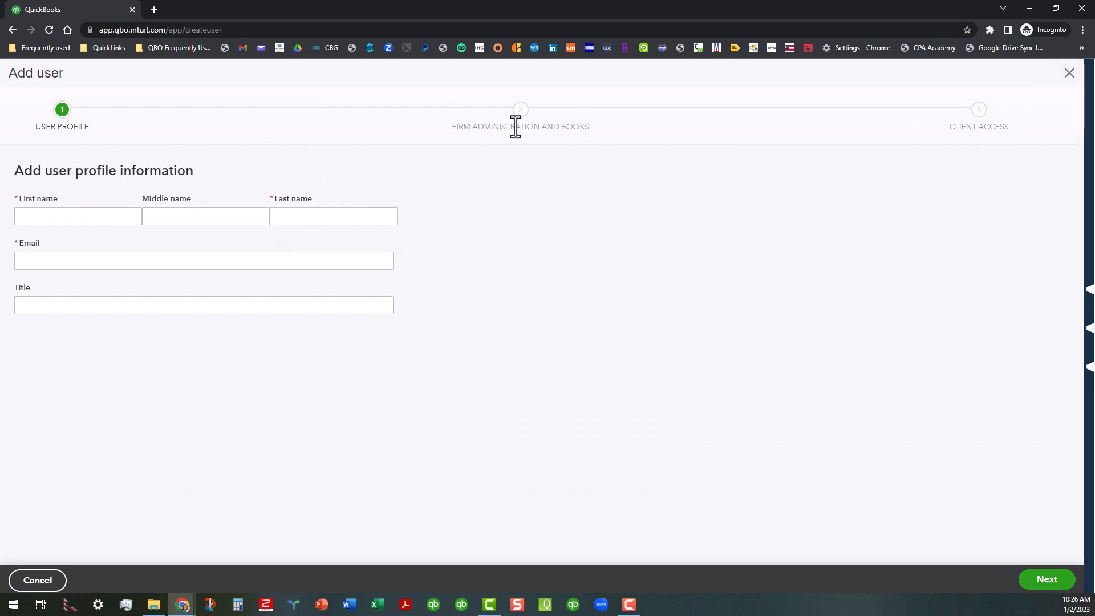
left_click(1069, 74)
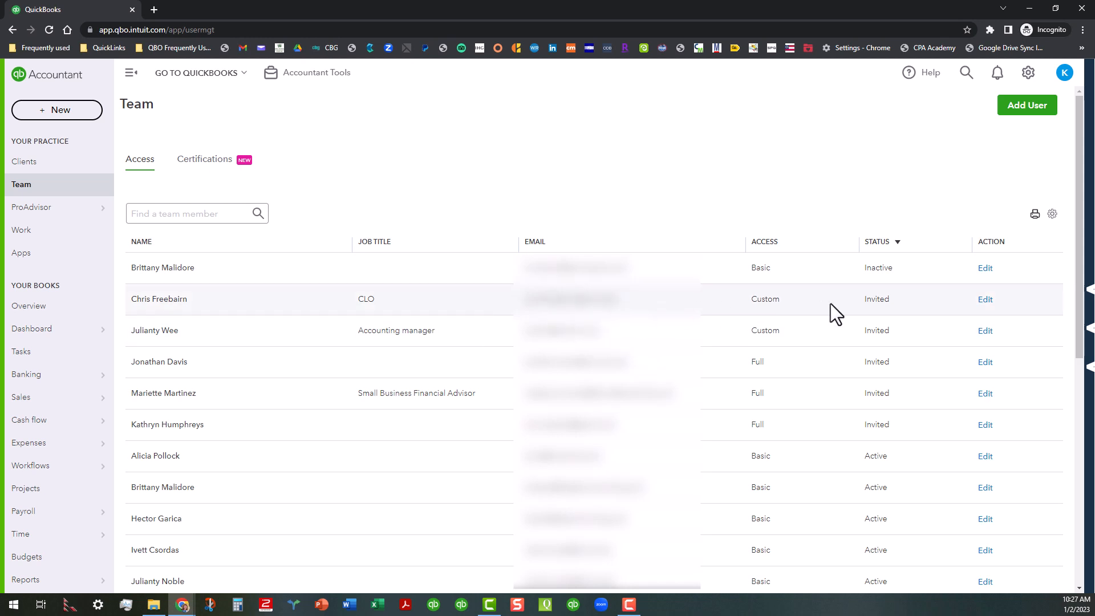
- Open the CLO's user record and view its firm administration and client access settings
left_click(986, 299)
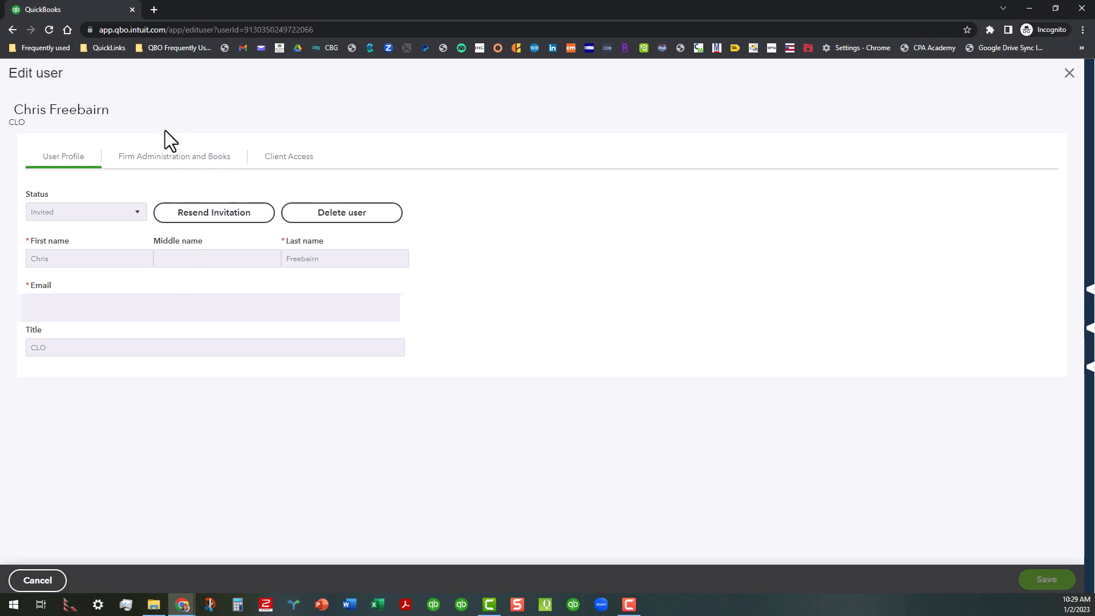
left_click(177, 164)
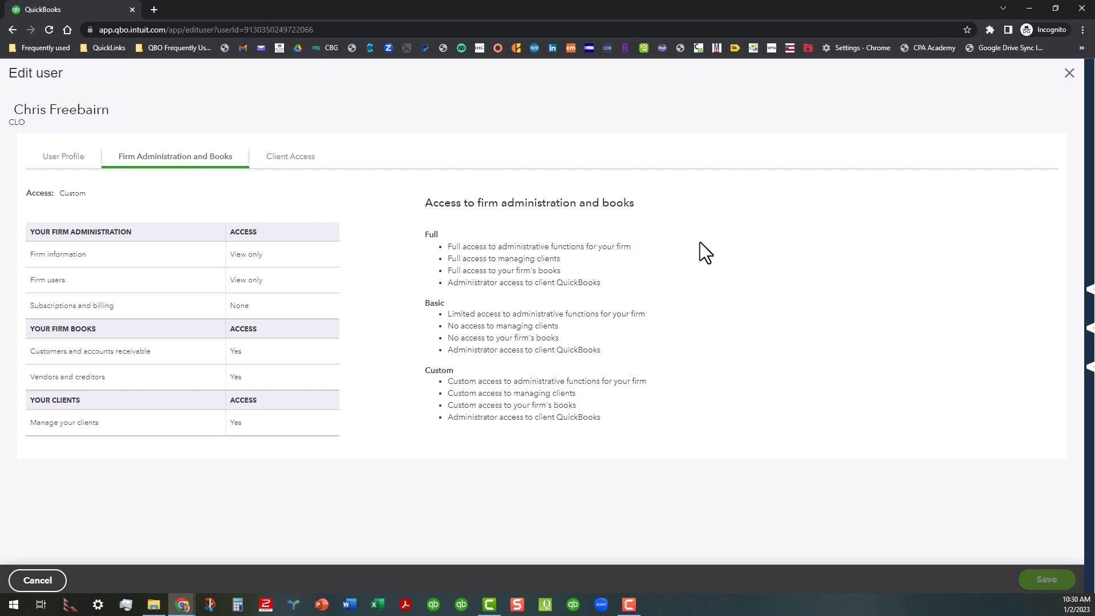
left_click(289, 159)
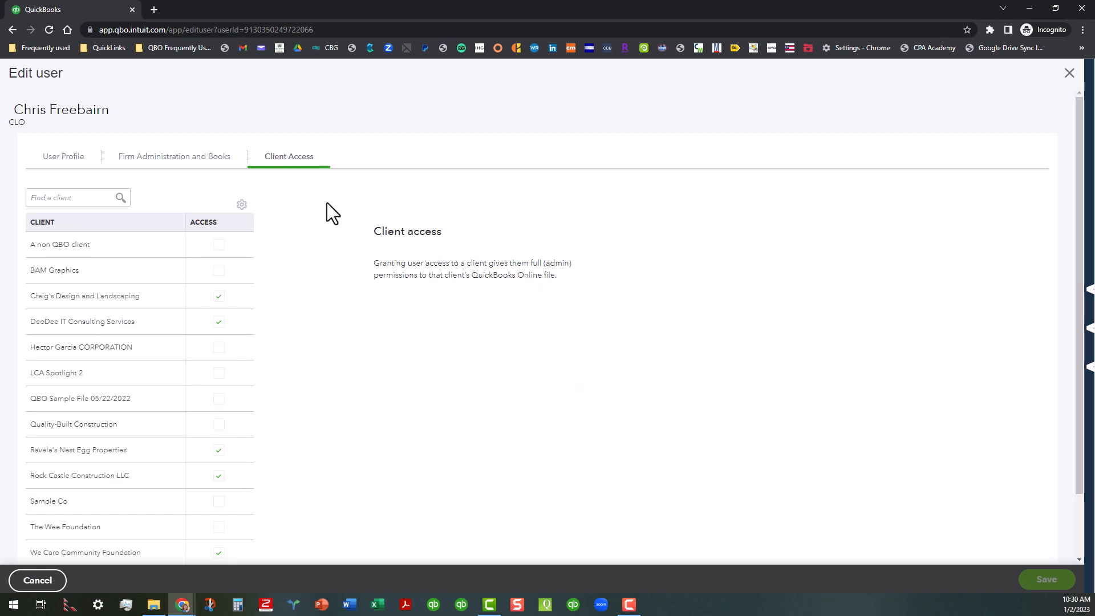
- Review which clients this user can access, then close the editor without saving
left_click(218, 321)
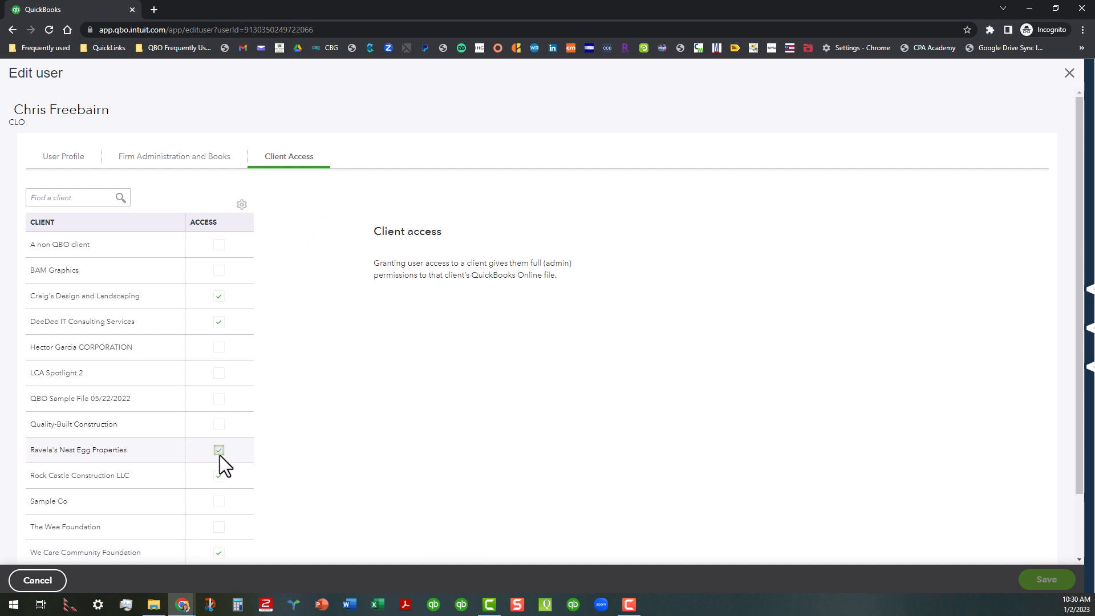
scroll(280, 429, "down", 1)
scroll(284, 473, "down", 1)
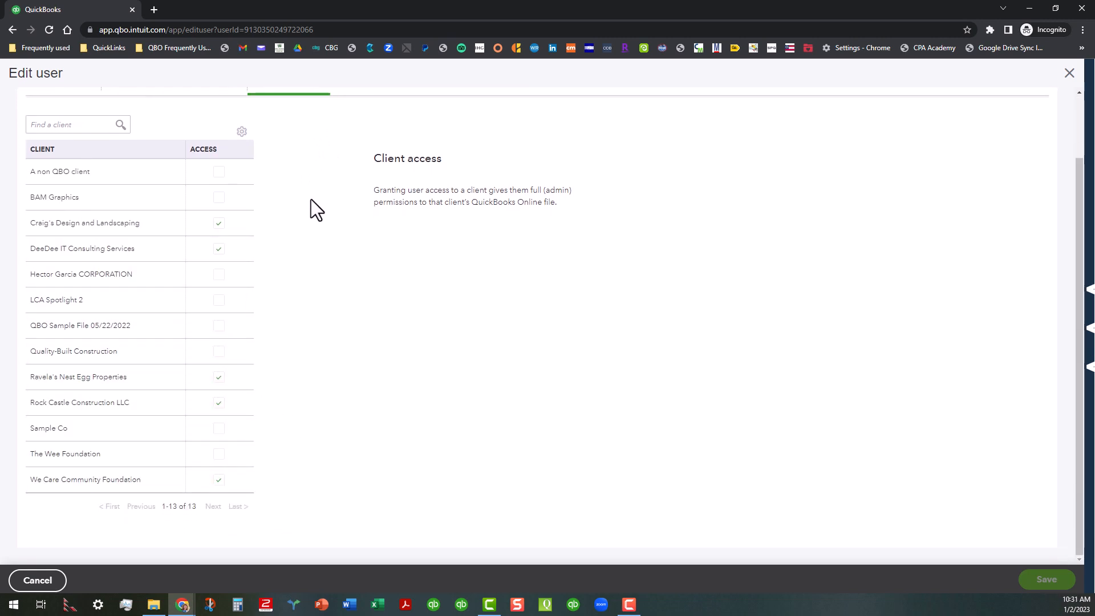
scroll(313, 211, "up", 1)
scroll(304, 331, "down", 1)
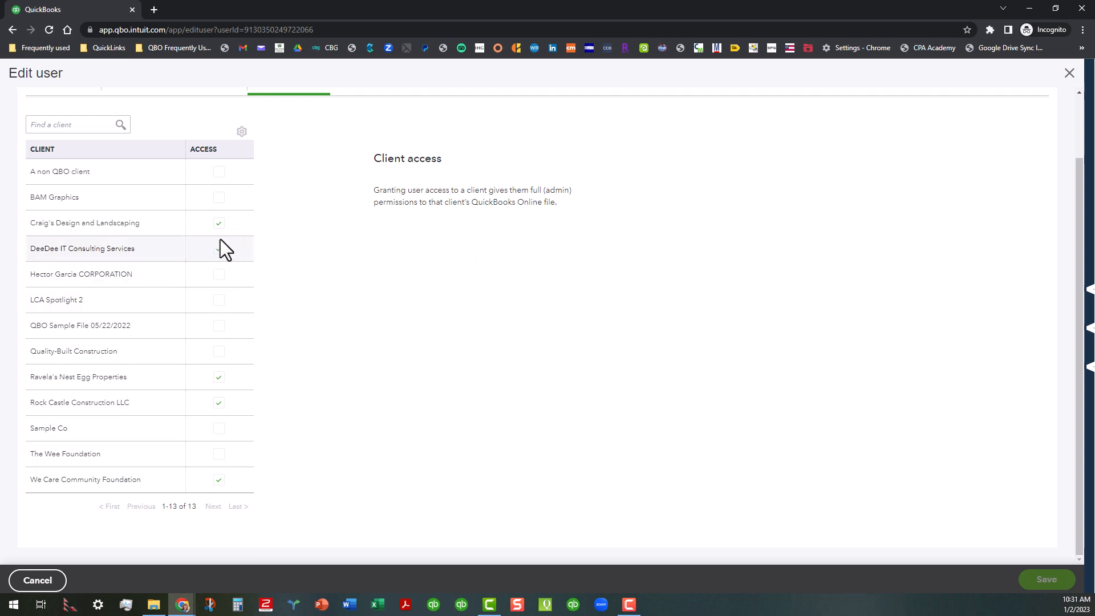
scroll(360, 328, "up", 1)
scroll(360, 328, "up", 1)
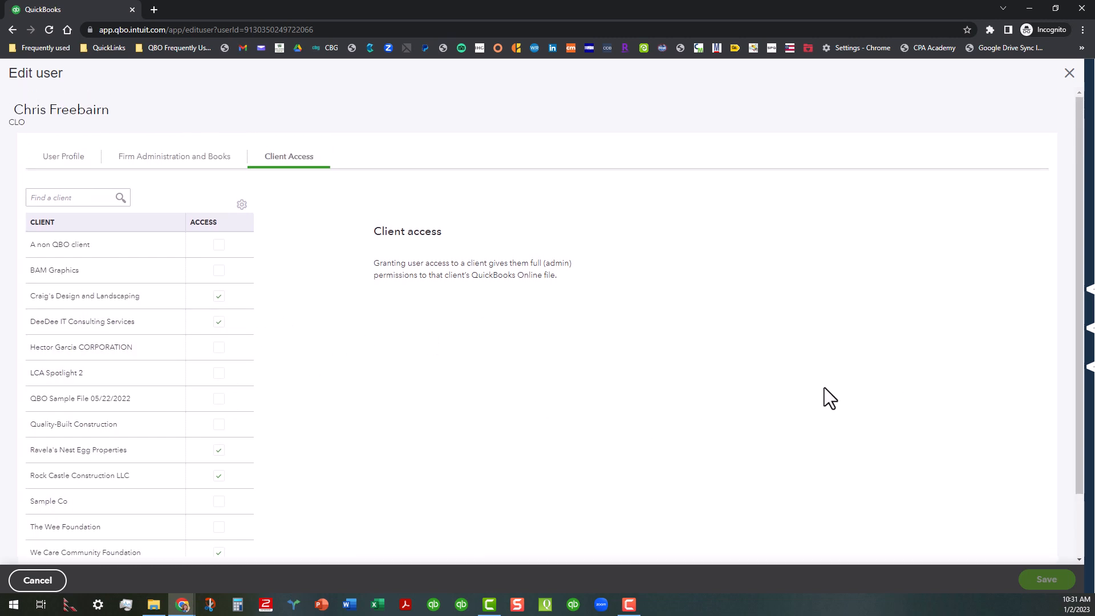
scroll(446, 386, "down", 1)
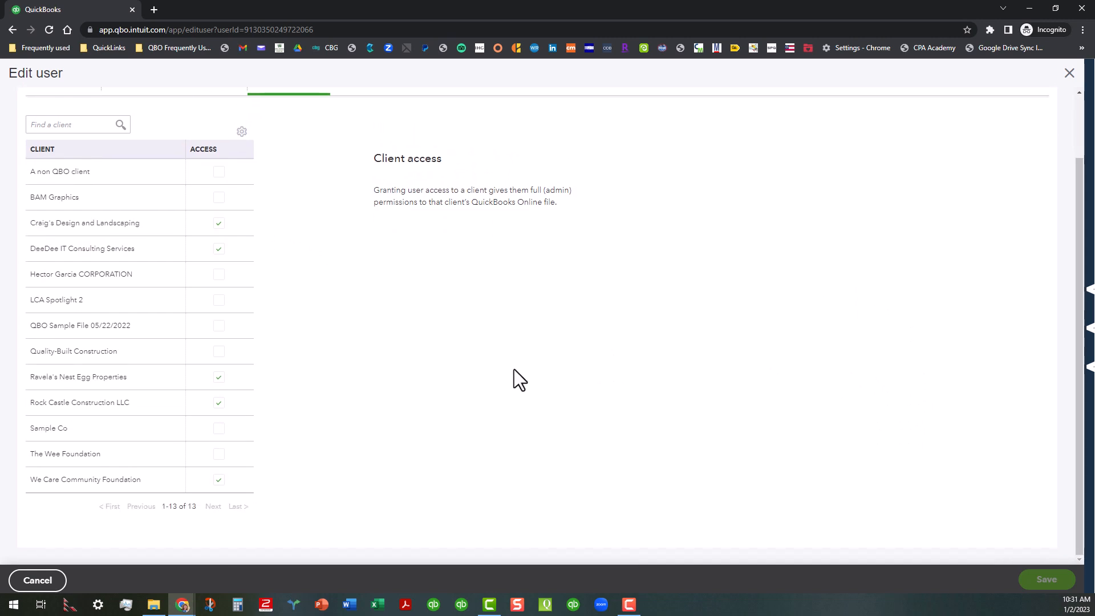
left_click(1069, 75)
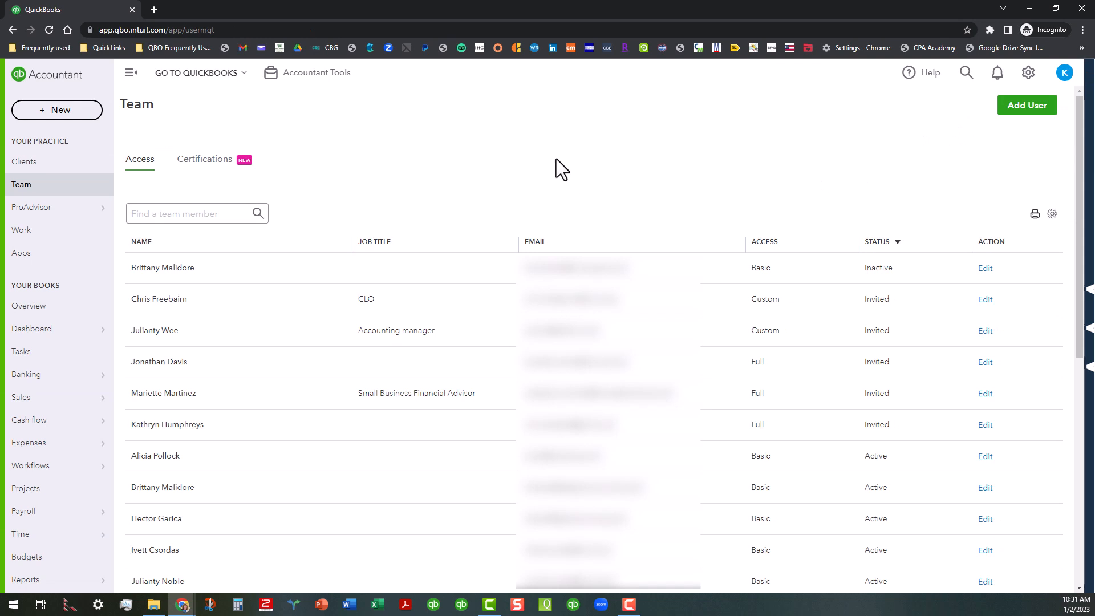
- Switch to the Certifications view and expand a team member's additional certifications
left_click(208, 162)
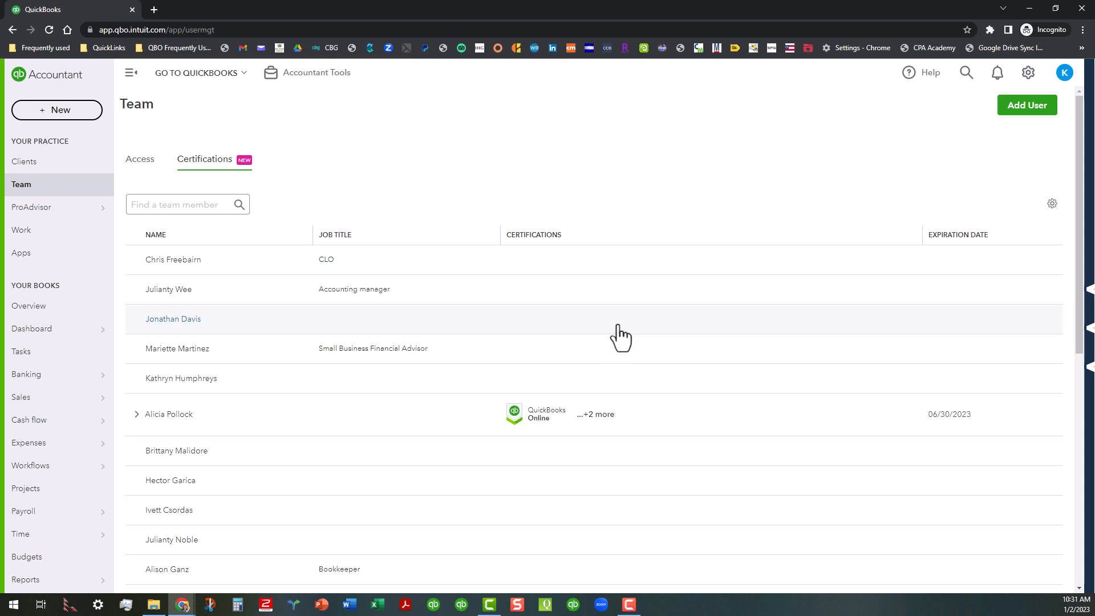
left_click(608, 416)
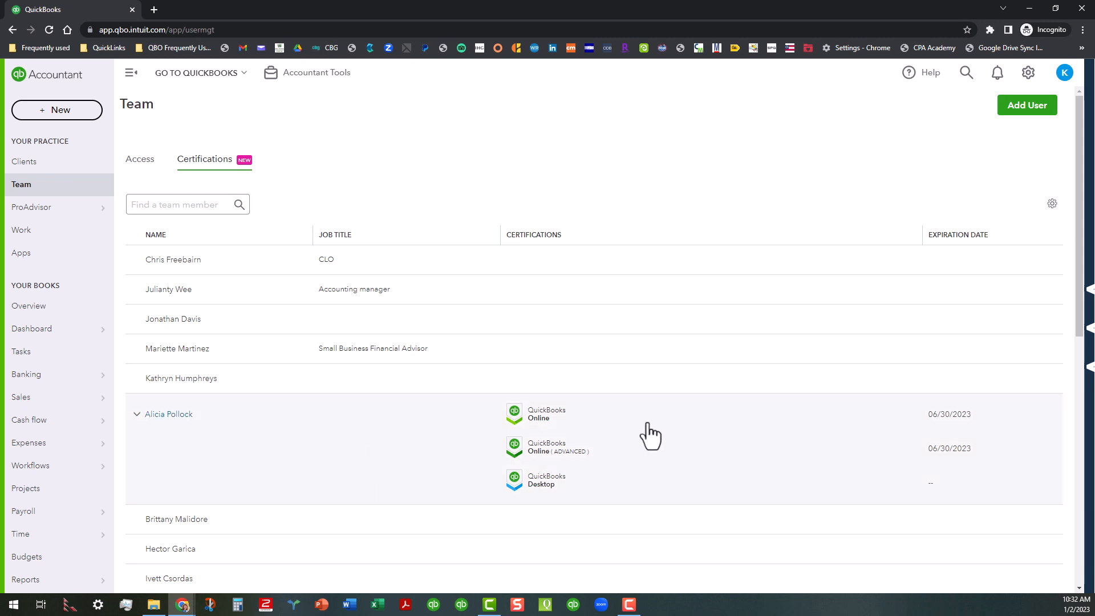
scroll(645, 410, "down", 1)
scroll(644, 405, "down", 4)
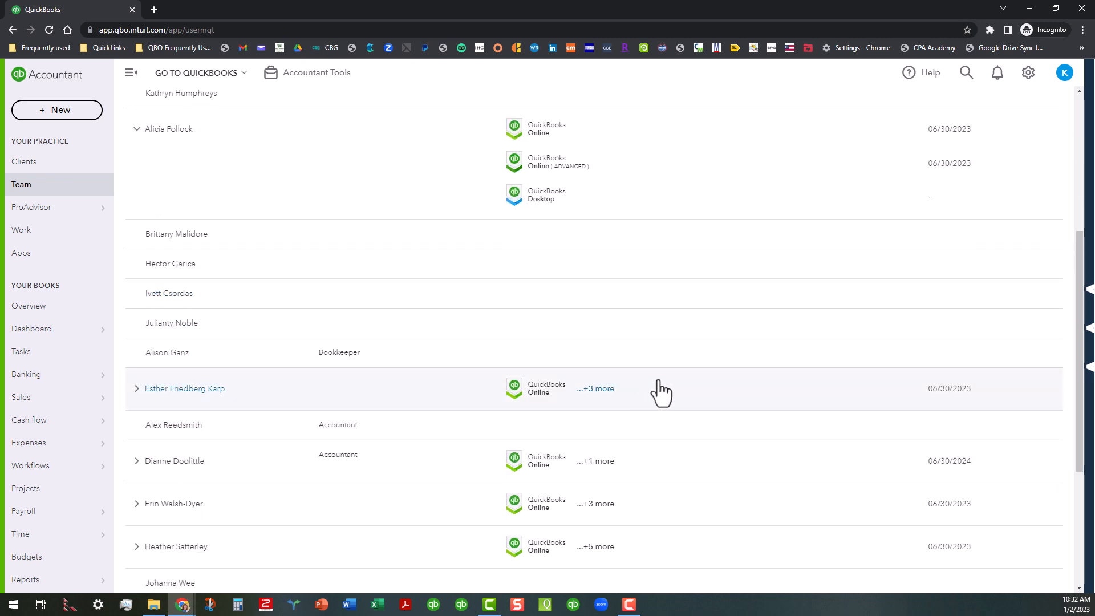
- Expand the three additional certifications of the team member listed below the Bookkeeper
left_click(606, 390)
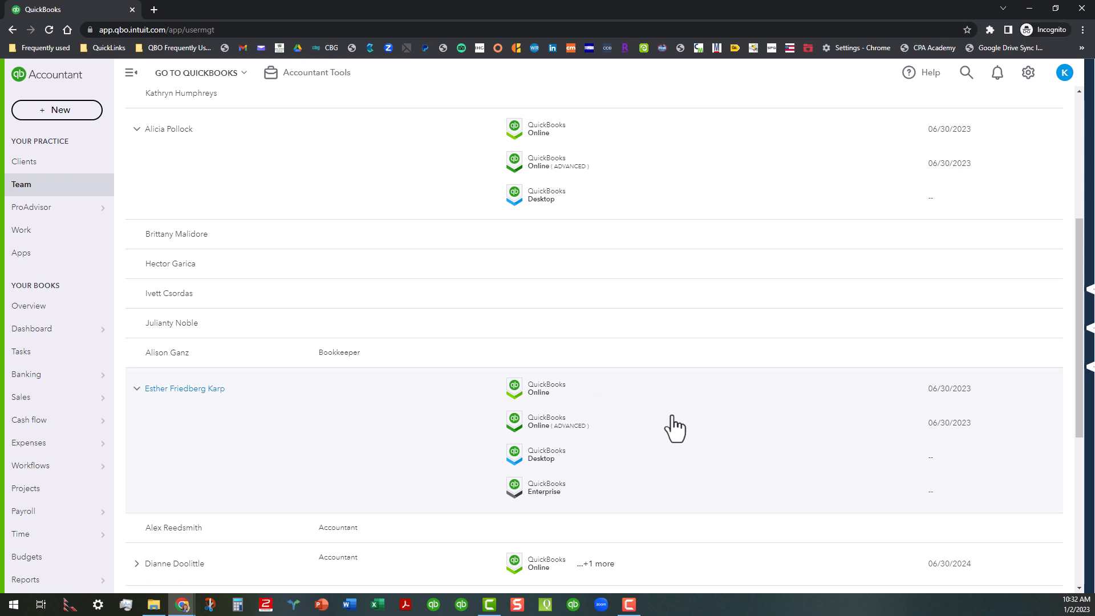
scroll(684, 417, "down", 3)
scroll(818, 285, "up", 5)
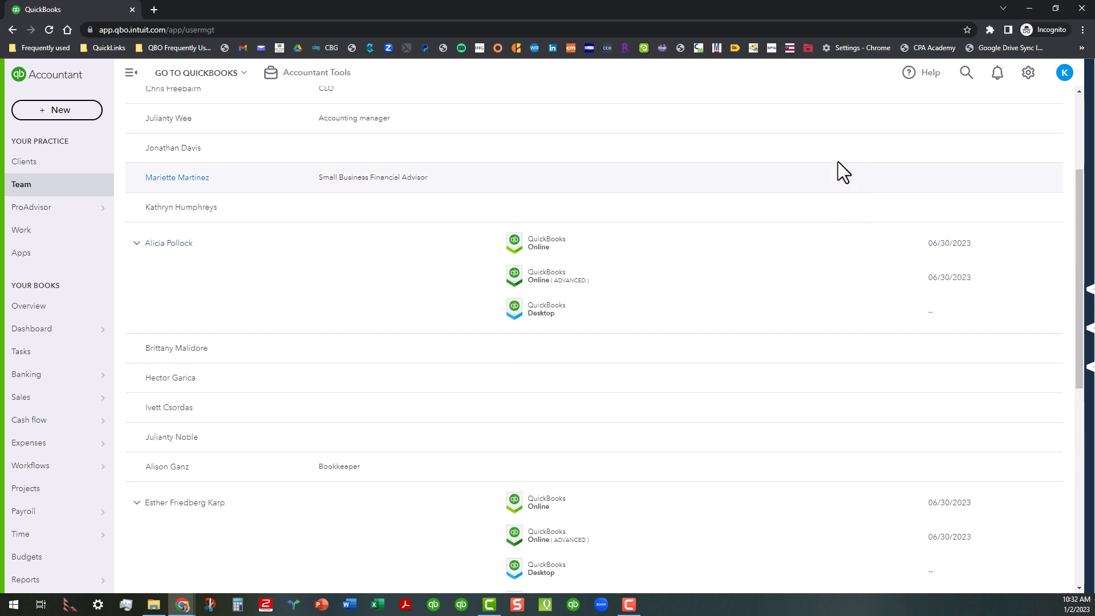
scroll(843, 236, "up", 3)
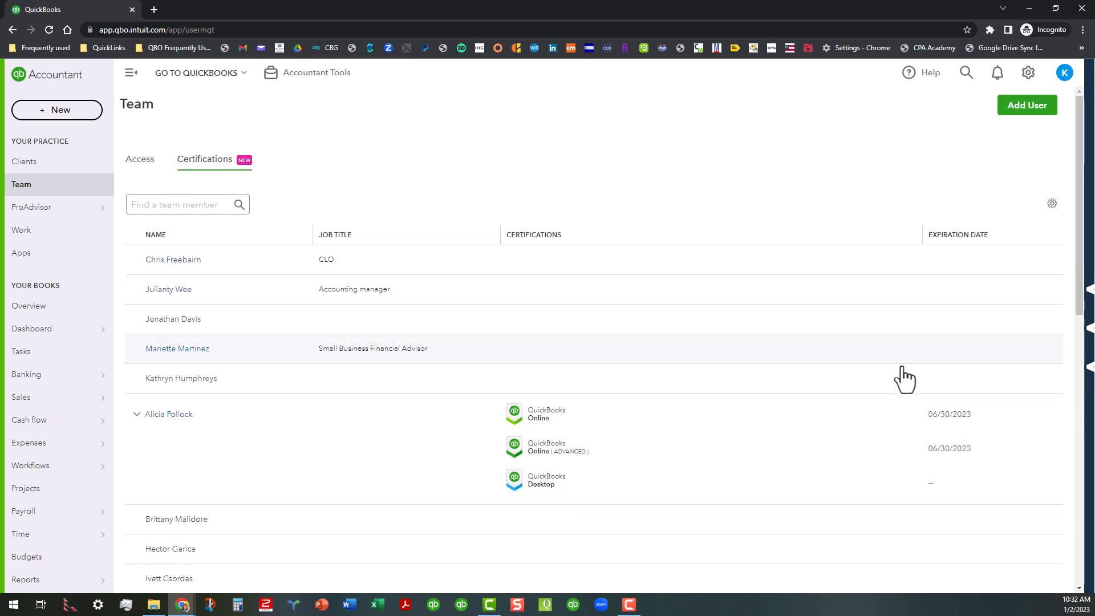
scroll(898, 446, "down", 5)
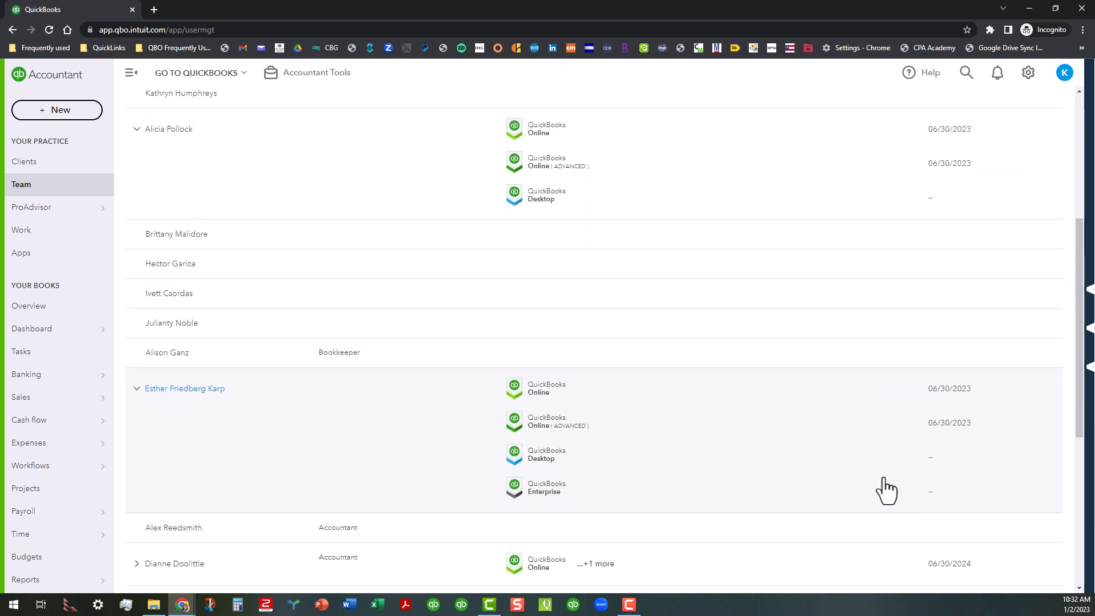
scroll(893, 433, "down", 2)
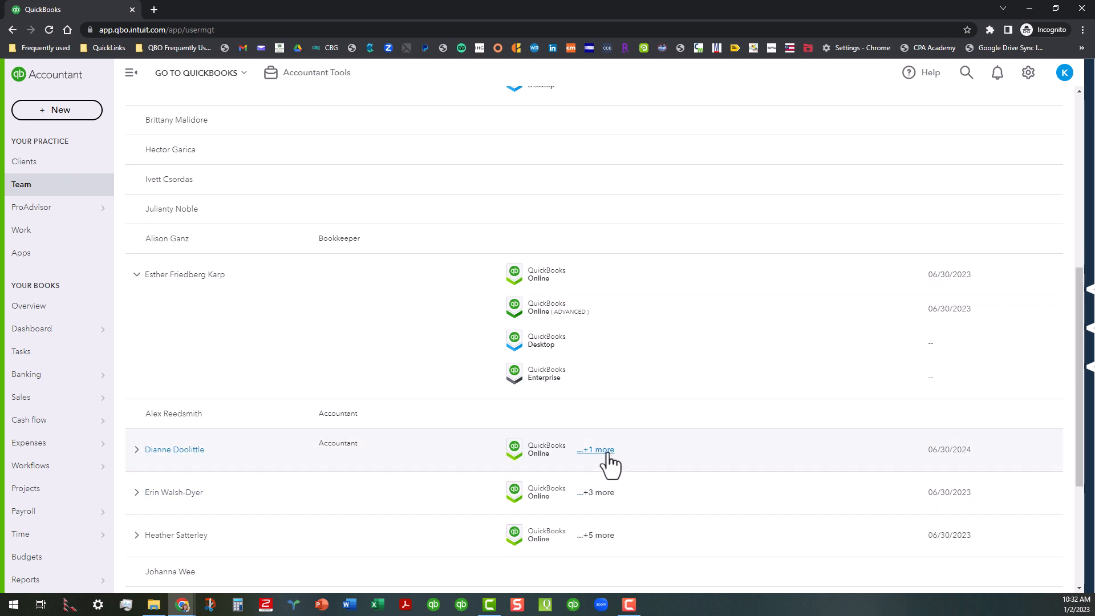
- Expand the additional certifications of the Accountant with one more and the team member below with three more
left_click(605, 450)
scroll(716, 436, "down", 2)
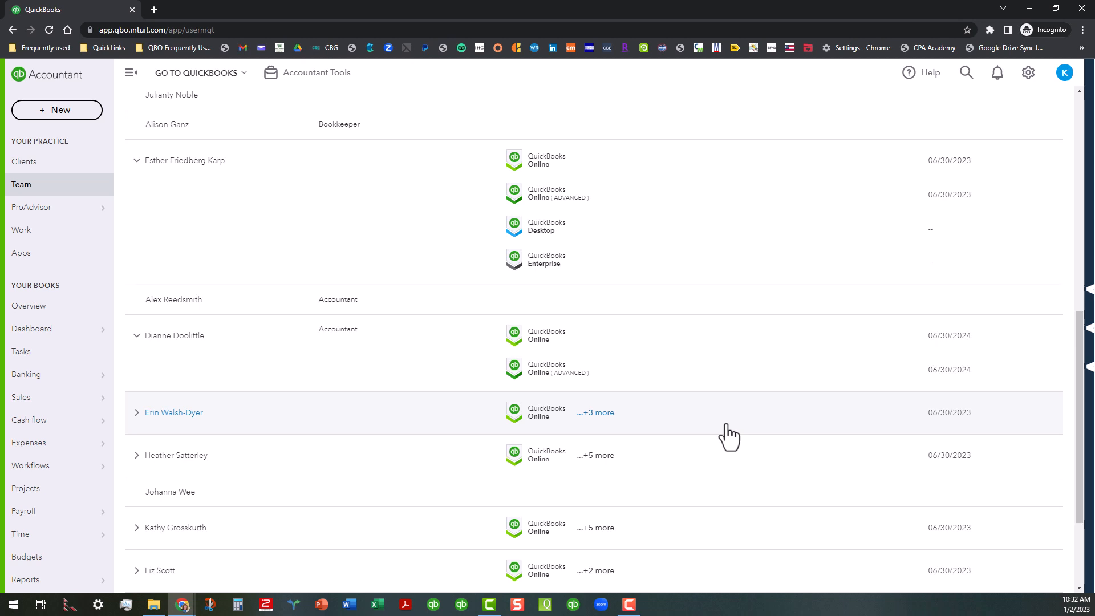
left_click(599, 413)
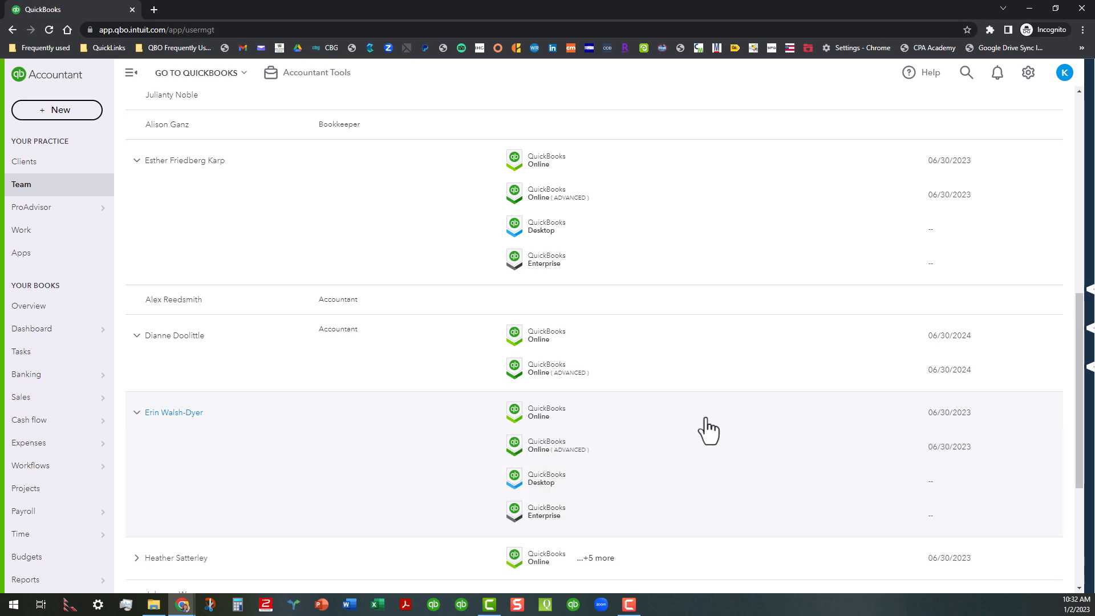
- Review the certifications and expiration dates listed for every team member down to the end of the list
scroll(709, 430, "down", 10)
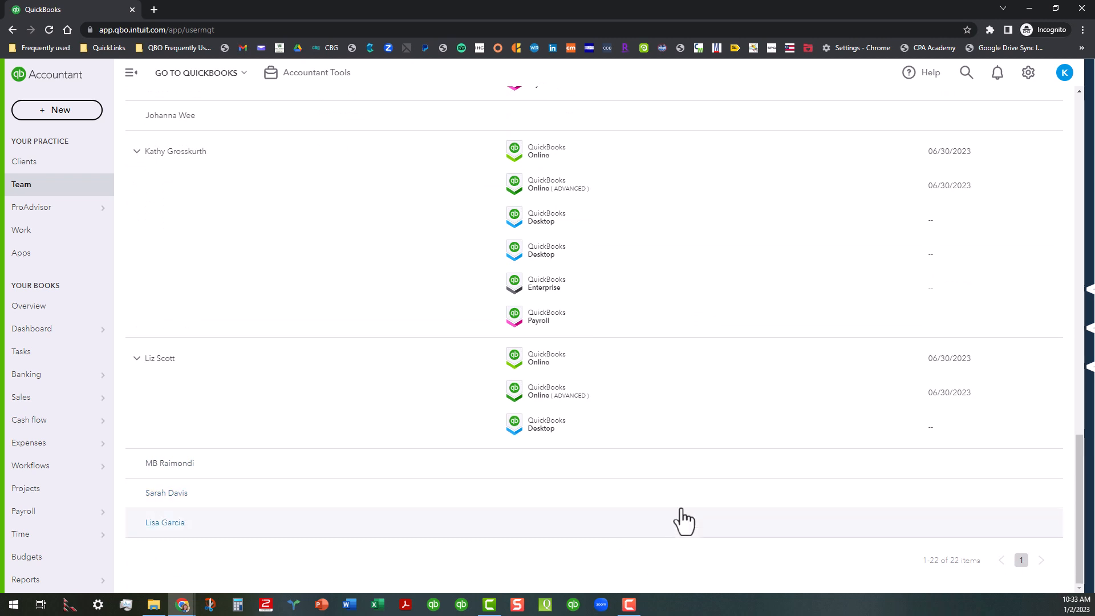
scroll(692, 516, "up", 2)
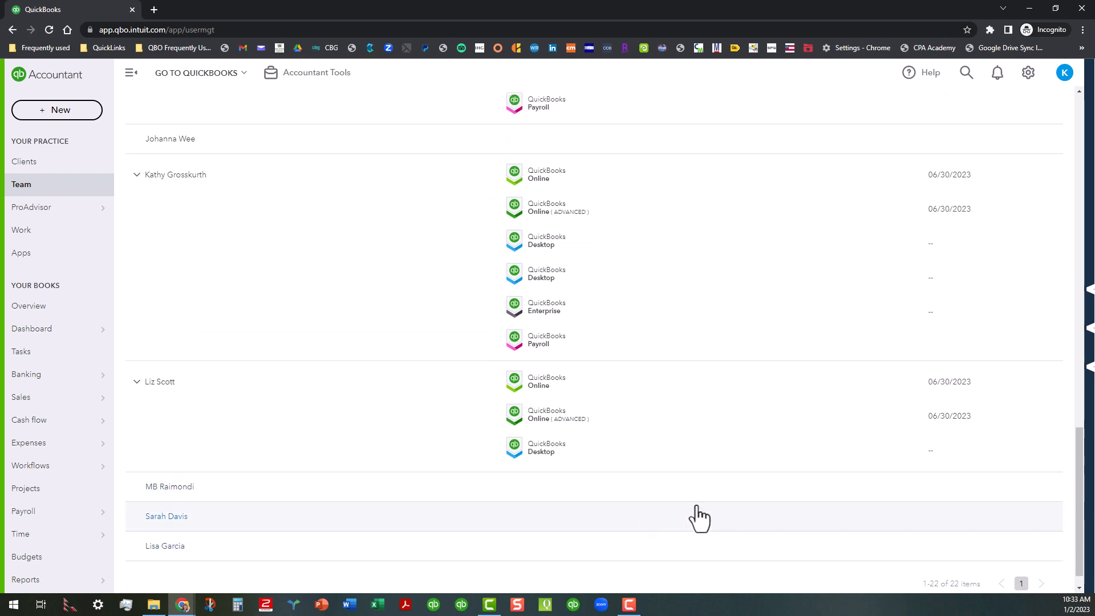
scroll(720, 437, "up", 2)
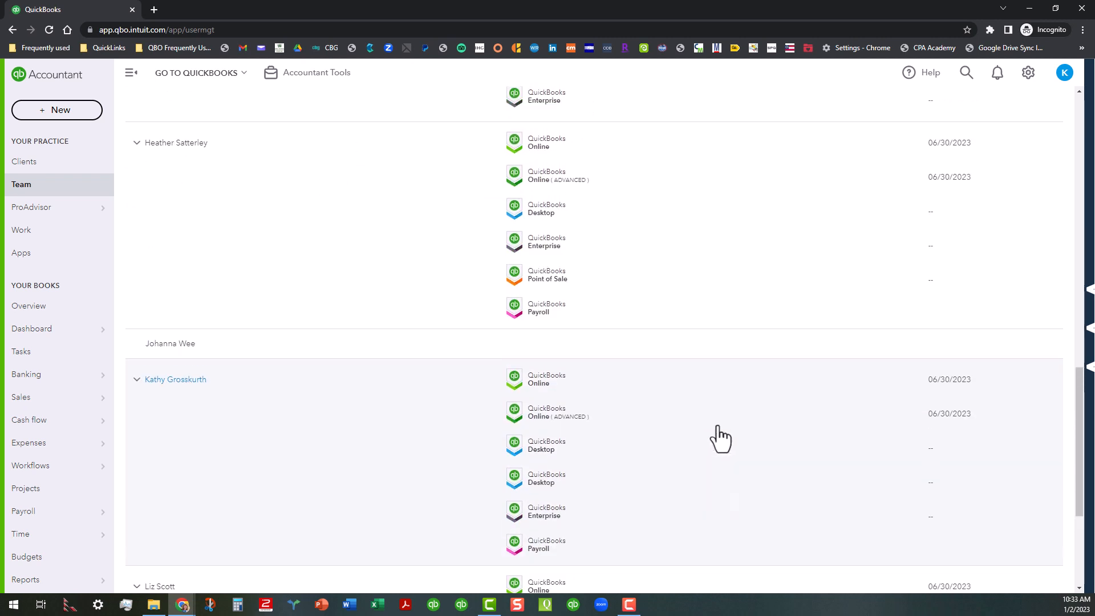
scroll(701, 477, "down", 3)
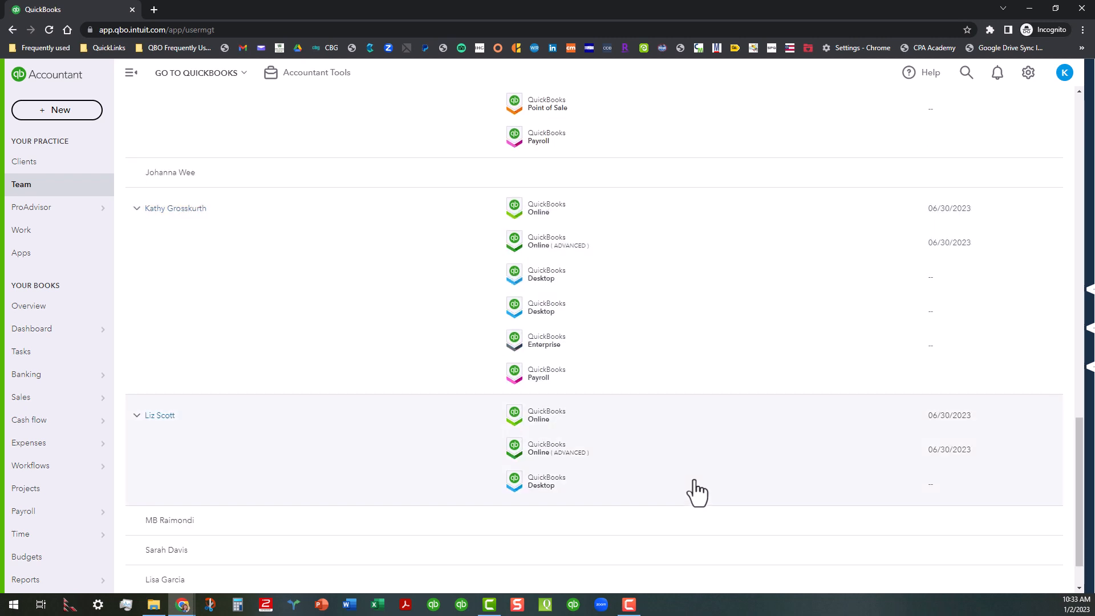
scroll(633, 551, "down", 1)
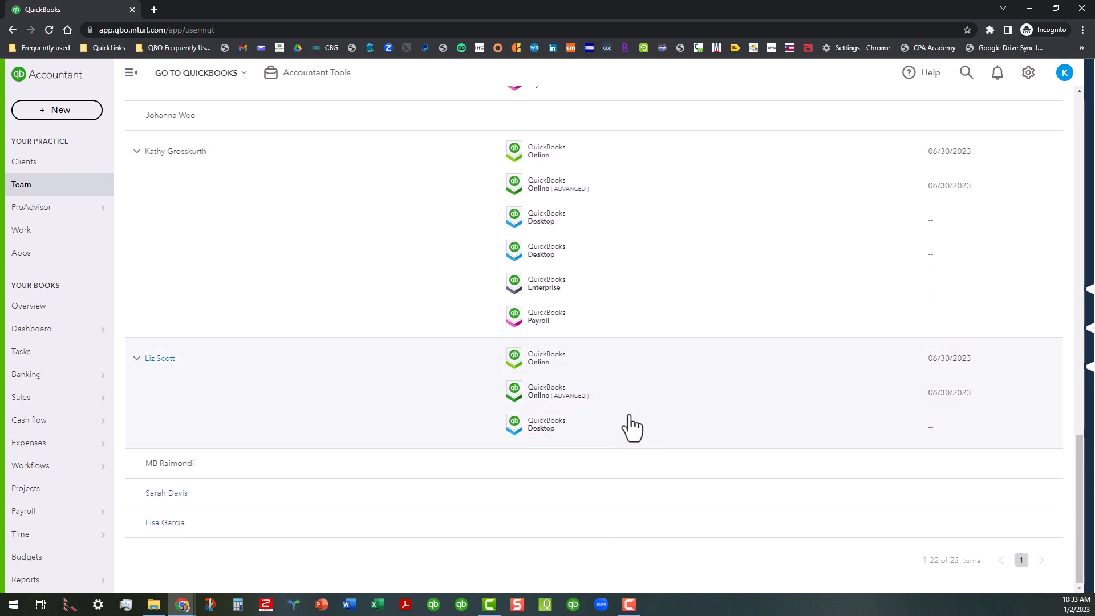
scroll(638, 435, "up", 1)
scroll(648, 409, "up", 6)
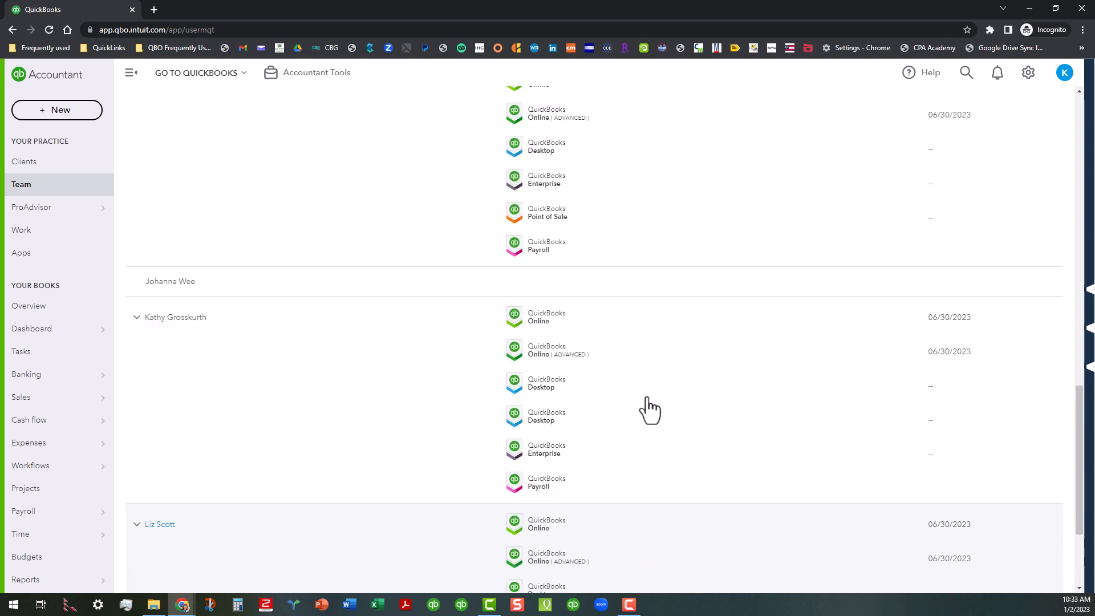
scroll(659, 420, "up", 3)
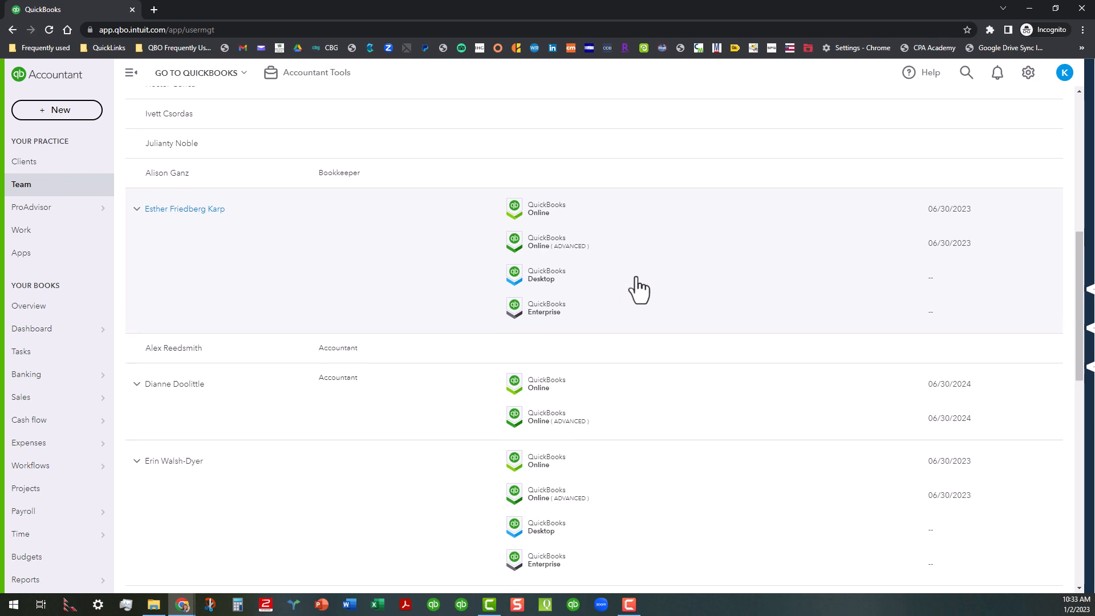
scroll(636, 288, "up", 5)
scroll(633, 251, "up", 3)
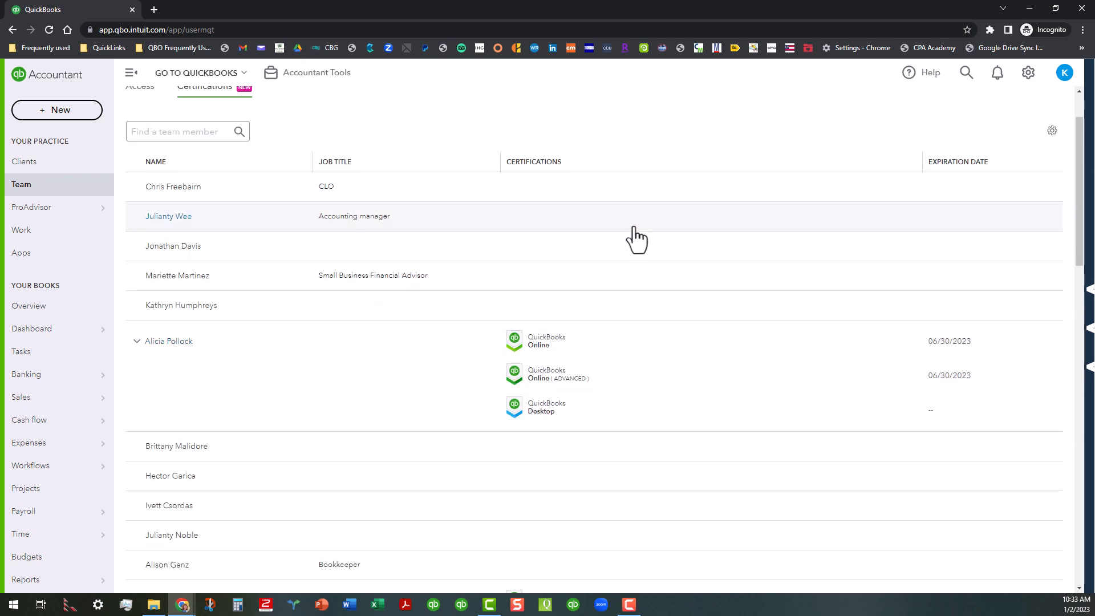